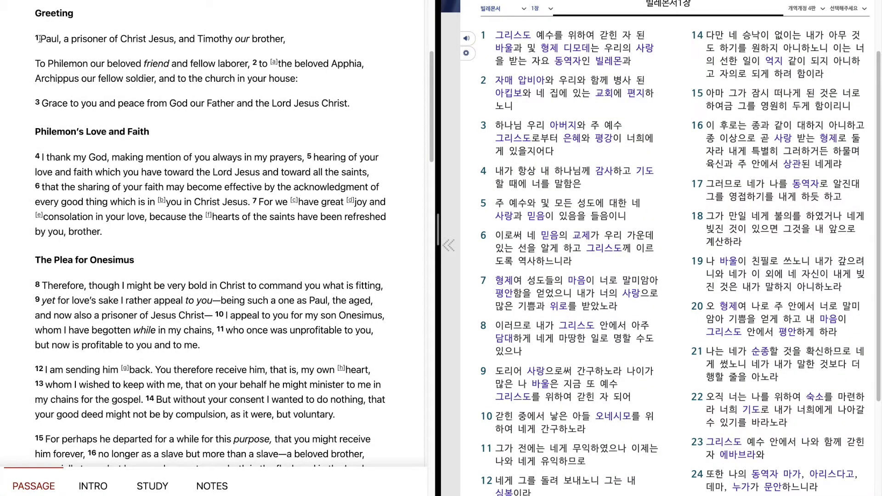
# Highlight Philemon 1 from the start of verse 1 down through verse 3
pyautogui.moveTo(41, 39); pyautogui.dragTo(291, 44)
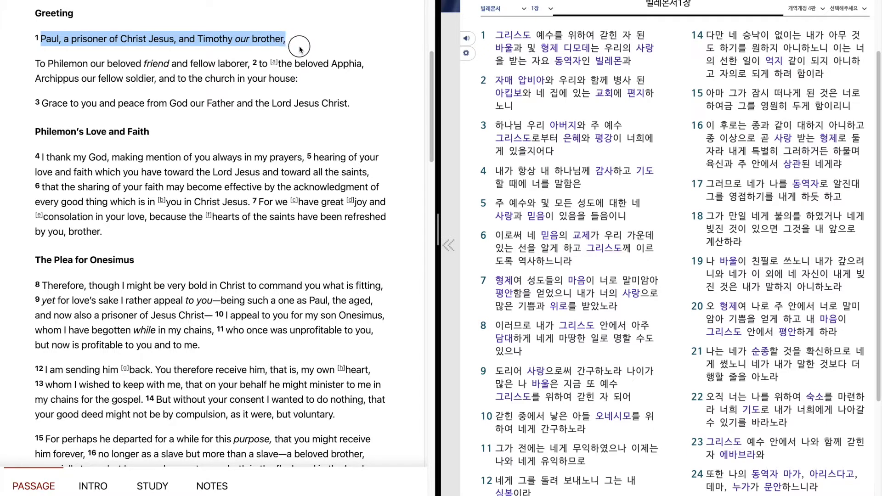
pyautogui.moveTo(292, 44); pyautogui.dragTo(378, 66)
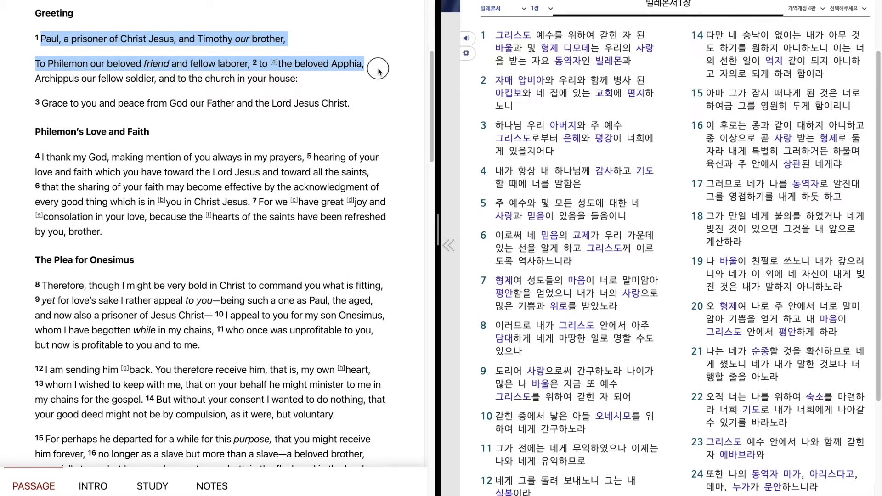
pyautogui.moveTo(378, 66); pyautogui.dragTo(380, 82)
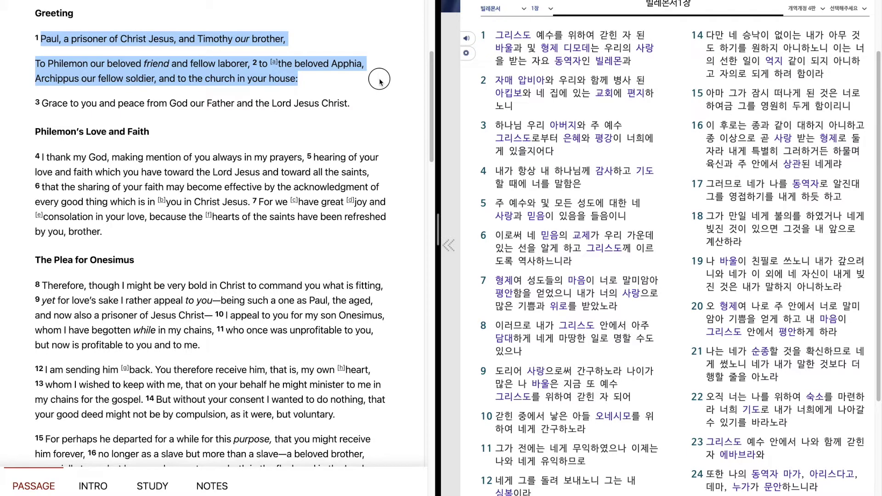
pyautogui.moveTo(380, 81); pyautogui.dragTo(384, 112)
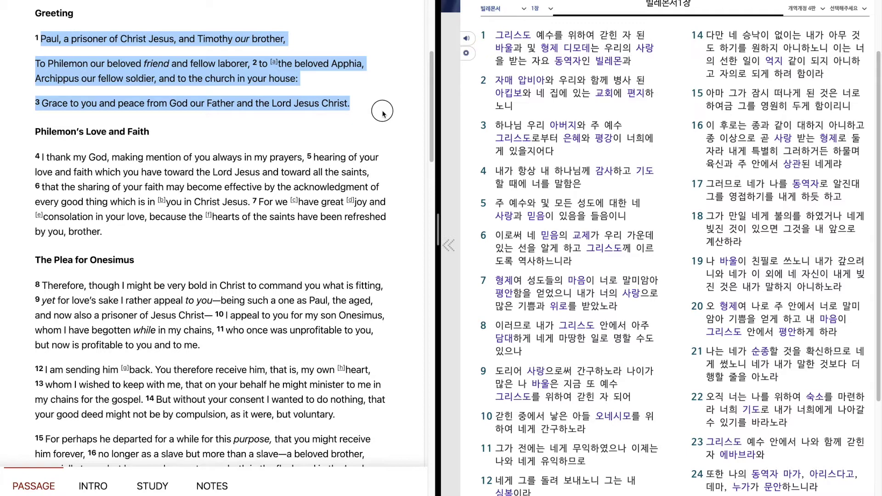
# Extend the highlight over the 'Philemon's Love and Faith' heading and through verse 5
pyautogui.moveTo(383, 112); pyautogui.dragTo(400, 159)
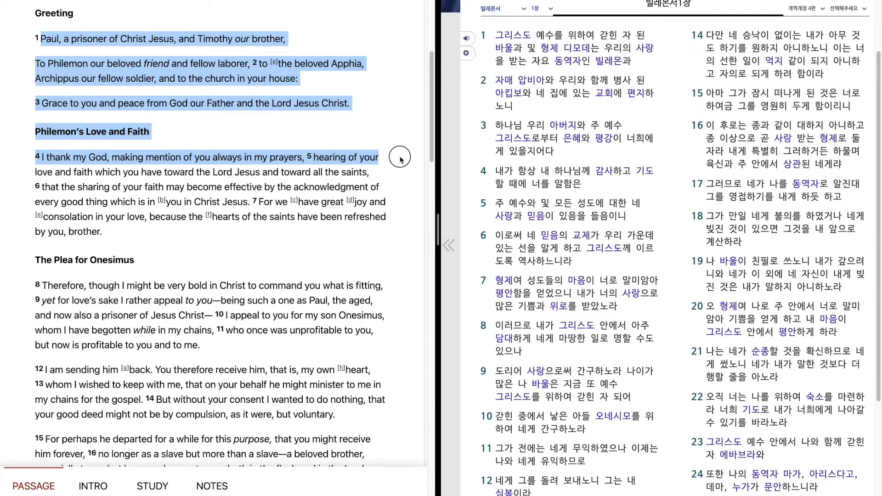
pyautogui.moveTo(400, 159); pyautogui.dragTo(402, 175)
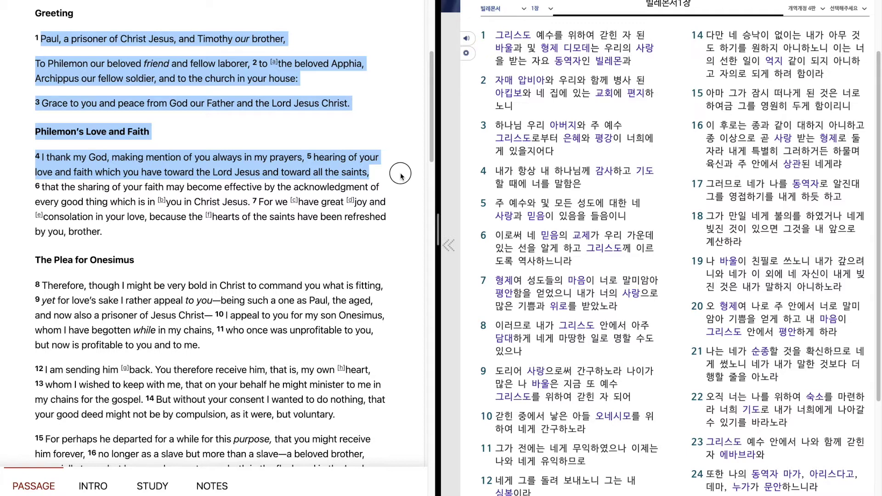
# Extend the highlight through verses 6 and 7, ending at 'by you, brother.'
pyautogui.moveTo(401, 174); pyautogui.dragTo(400, 187)
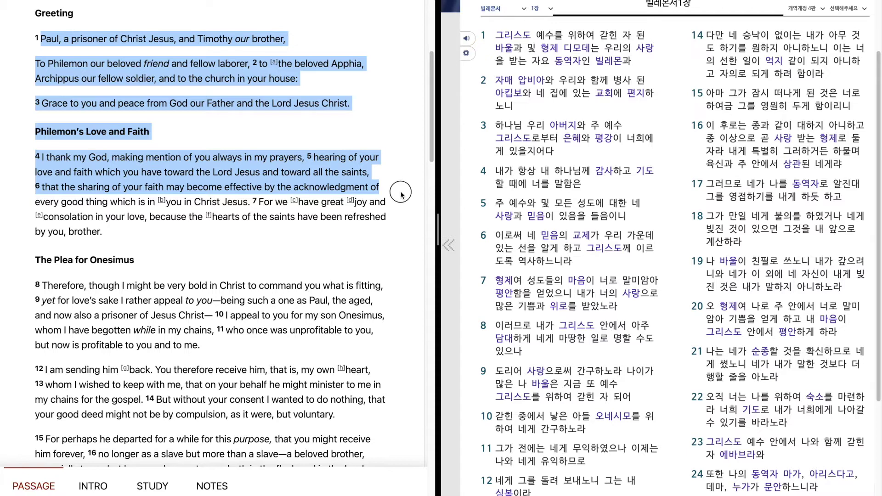
pyautogui.moveTo(400, 188); pyautogui.dragTo(402, 202)
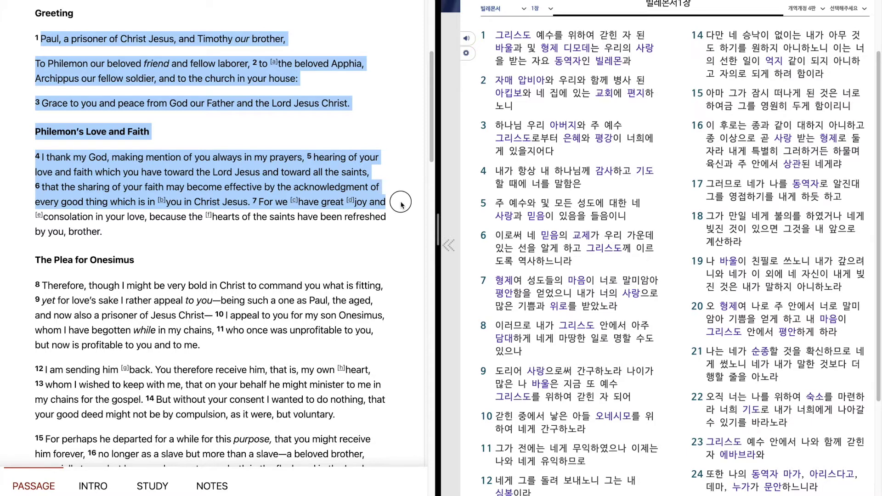
pyautogui.moveTo(402, 201); pyautogui.dragTo(401, 214)
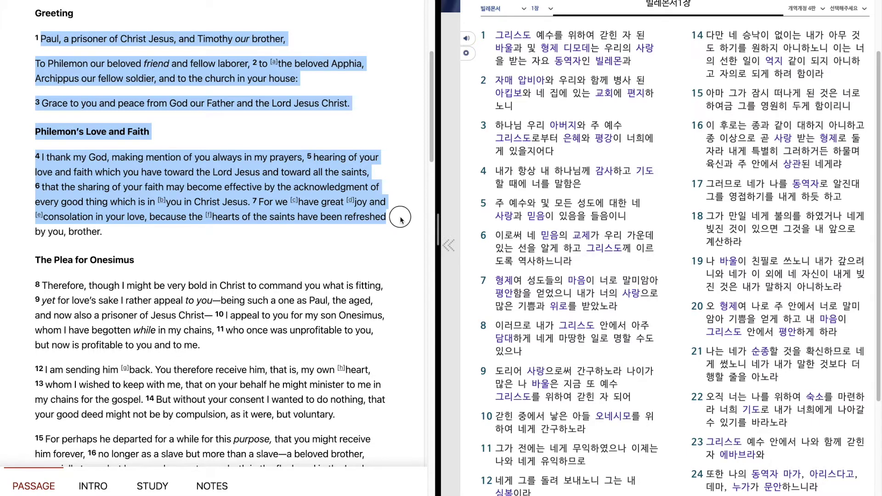
pyautogui.moveTo(401, 215); pyautogui.dragTo(400, 234)
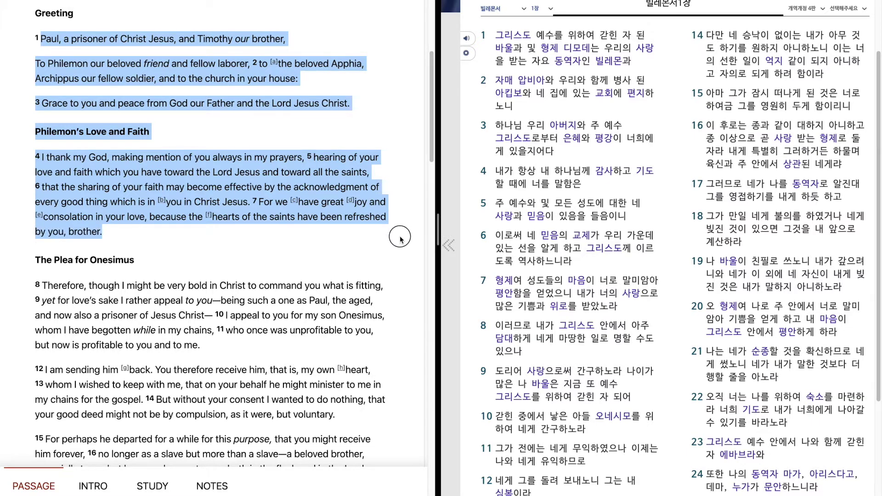
# Extend the highlight over 'The Plea for Onesimus' heading and through verses 9–11
pyautogui.moveTo(401, 234); pyautogui.dragTo(401, 292)
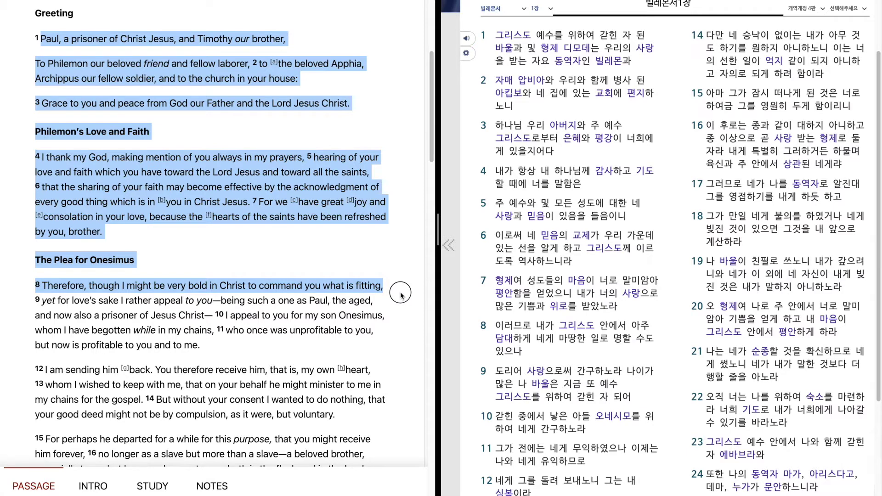
pyautogui.moveTo(401, 294); pyautogui.dragTo(401, 302)
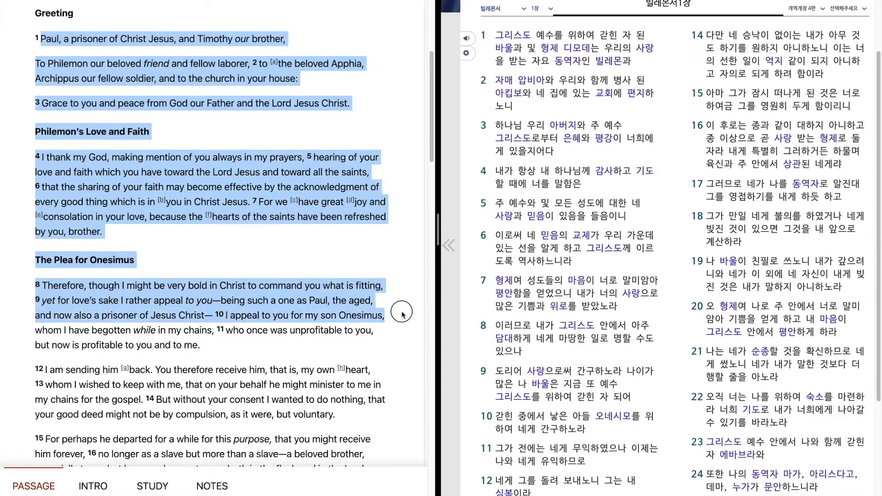
pyautogui.moveTo(401, 302); pyautogui.dragTo(403, 316)
pyautogui.moveTo(403, 316); pyautogui.dragTo(404, 330)
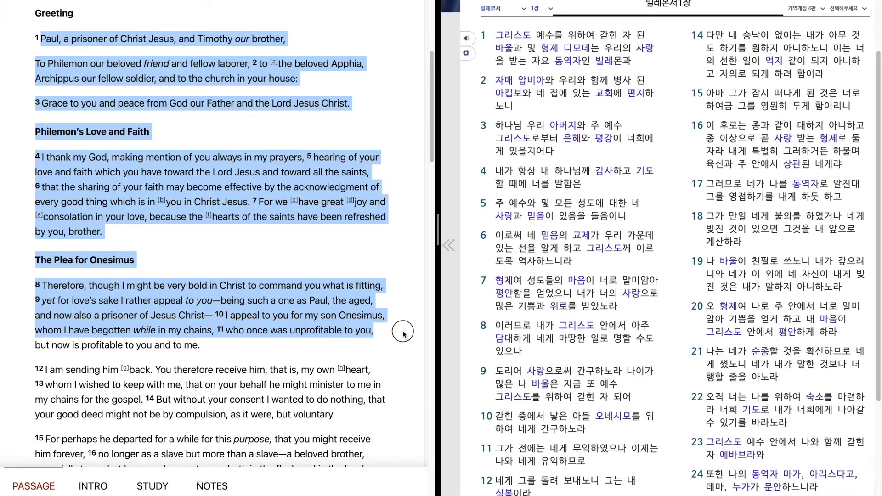
pyautogui.moveTo(404, 334); pyautogui.dragTo(404, 348)
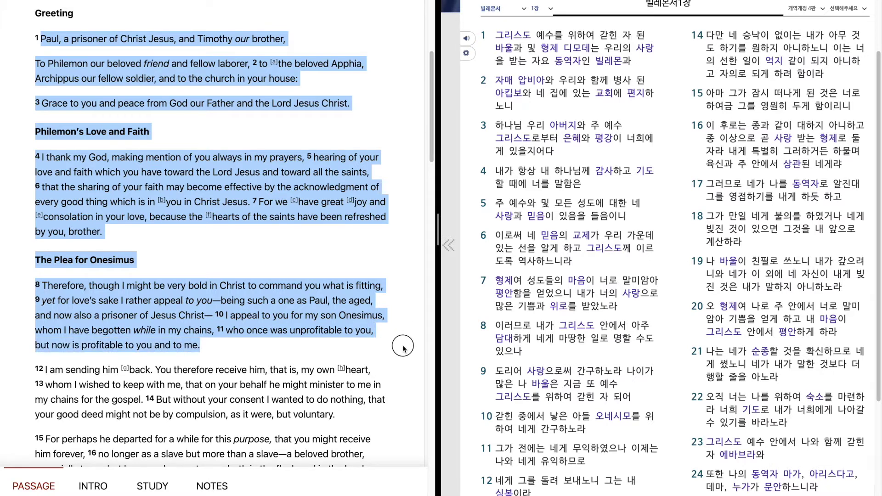
# Extend the highlight through verses 12, 13 and 14
pyautogui.moveTo(404, 346); pyautogui.dragTo(403, 366)
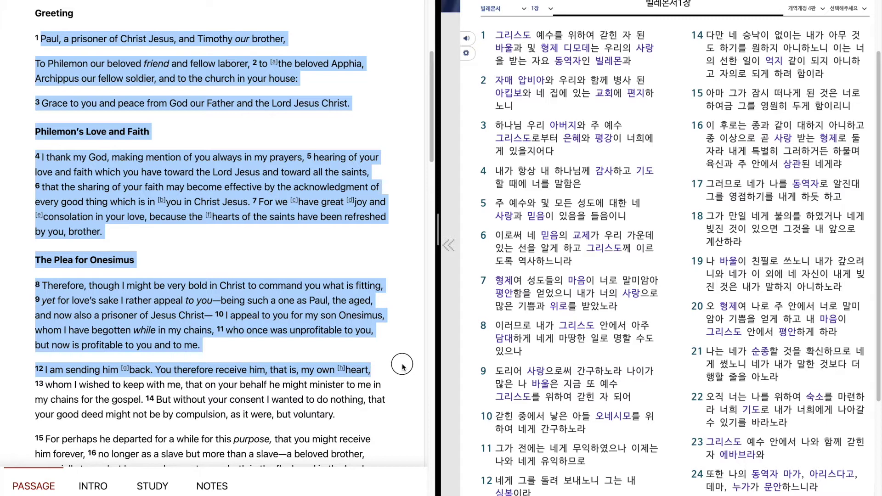
pyautogui.moveTo(404, 365); pyautogui.dragTo(404, 382)
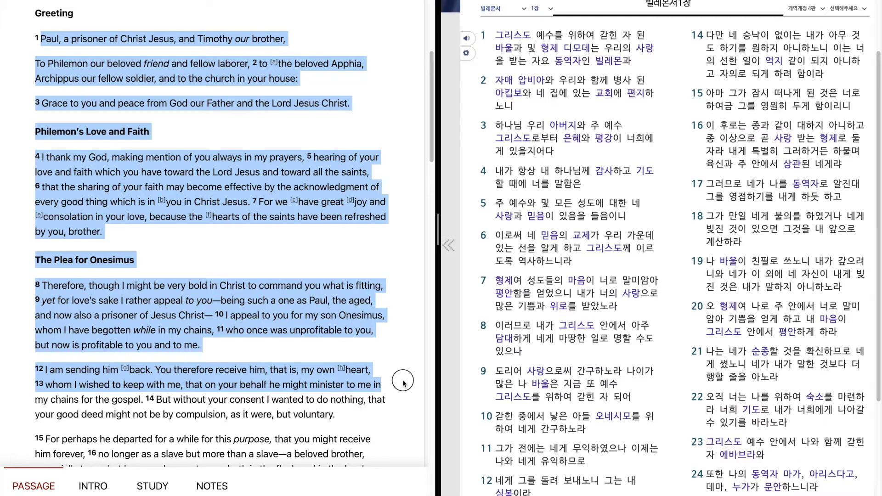
pyautogui.moveTo(403, 381); pyautogui.dragTo(404, 400)
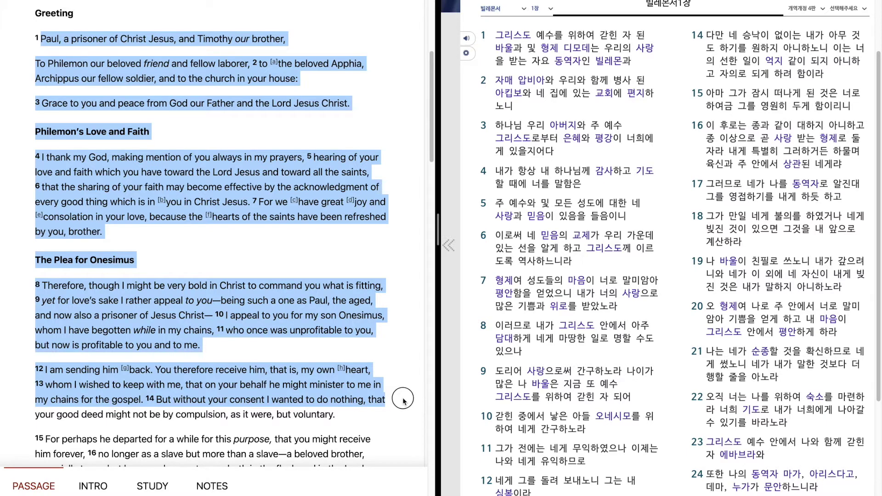
pyautogui.moveTo(404, 400); pyautogui.dragTo(403, 413)
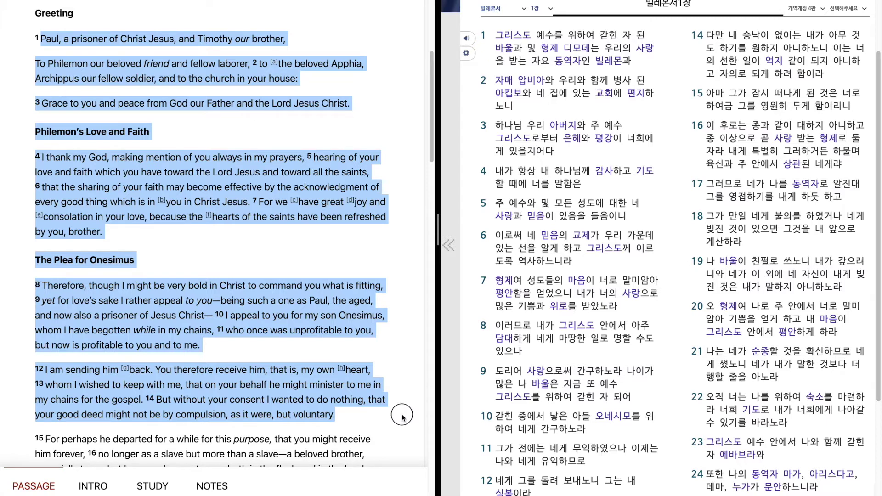
pyautogui.scroll(-4, 402, 417)
pyautogui.scroll(-4, 402, 418)
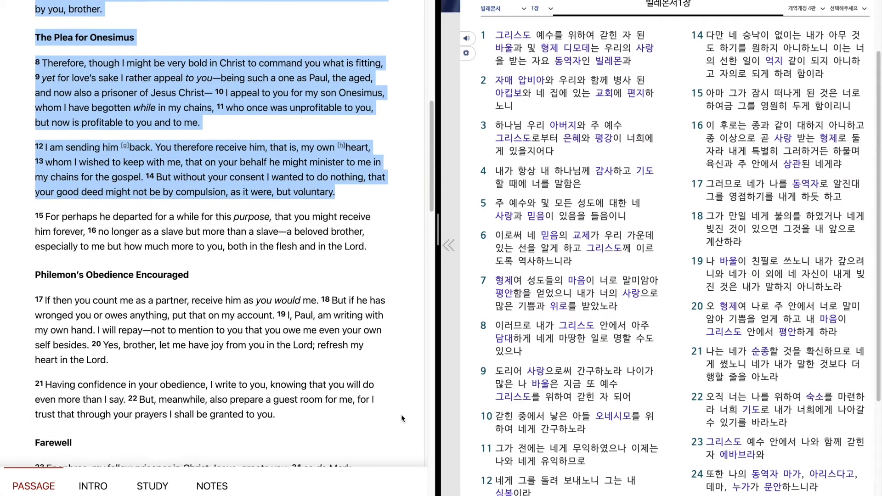
pyautogui.scroll(-3, 402, 418)
pyautogui.scroll(-2, 401, 414)
pyautogui.scroll(-2, 385, 386)
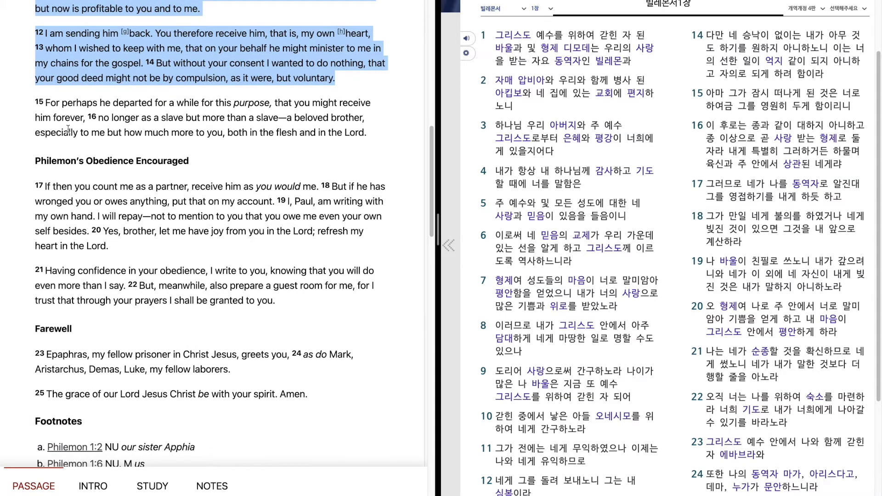
# Start a new highlight at verse 15 and extend it to the end of verse 16
pyautogui.moveTo(46, 103)
pyautogui.mouseDown()
pyautogui.moveTo(385, 111)
pyautogui.moveTo(385, 122)
pyautogui.mouseUp()
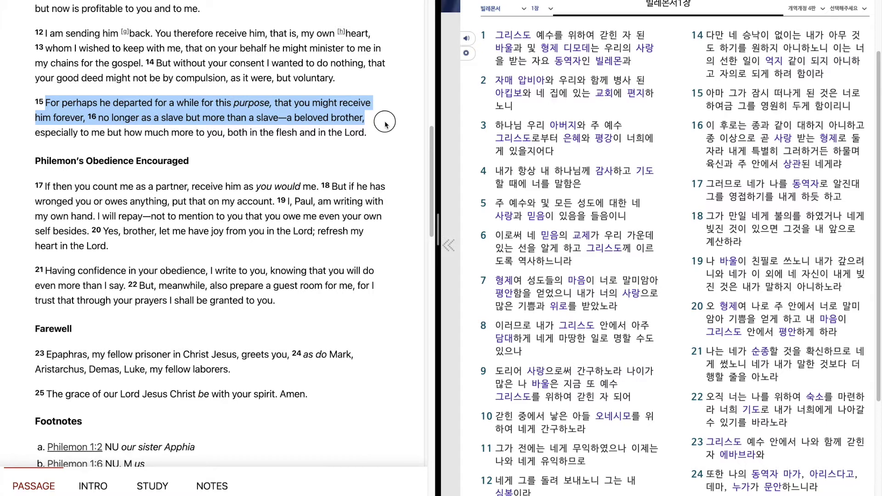
pyautogui.moveTo(386, 123); pyautogui.dragTo(386, 134)
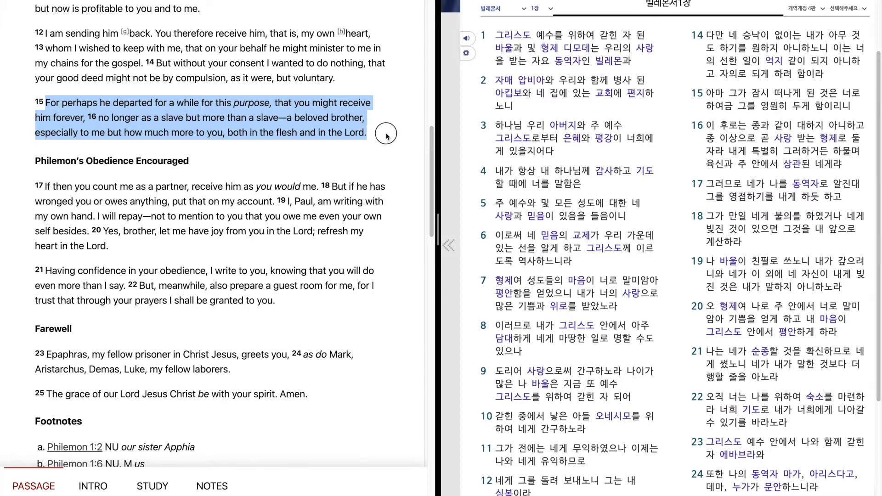
# Extend the highlight over 'Philemon's Obedience Encouraged' and verses 17 through 20
pyautogui.moveTo(387, 133)
pyautogui.mouseDown()
pyautogui.moveTo(396, 203)
pyautogui.moveTo(396, 194)
pyautogui.mouseUp()
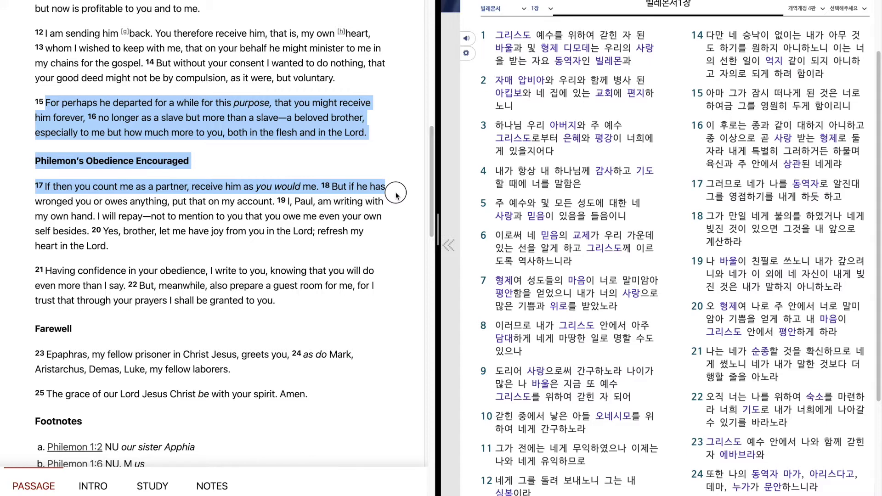
pyautogui.moveTo(396, 194); pyautogui.dragTo(397, 203)
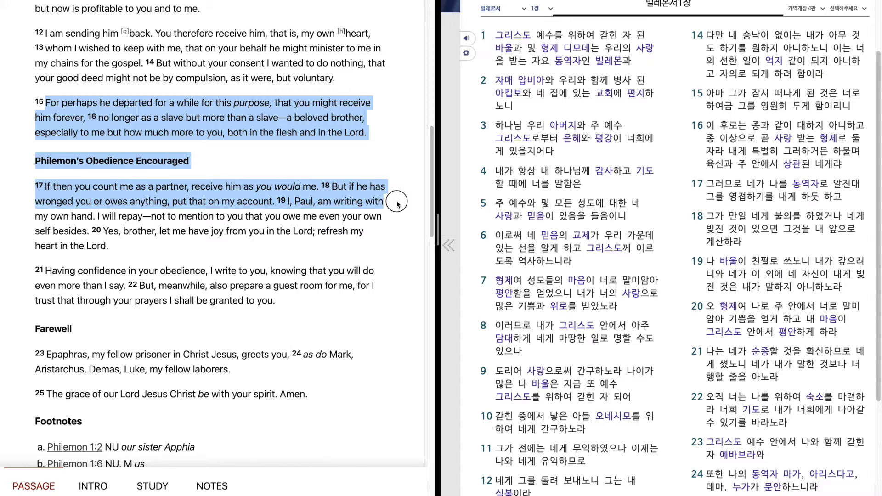
pyautogui.moveTo(397, 203); pyautogui.dragTo(399, 217)
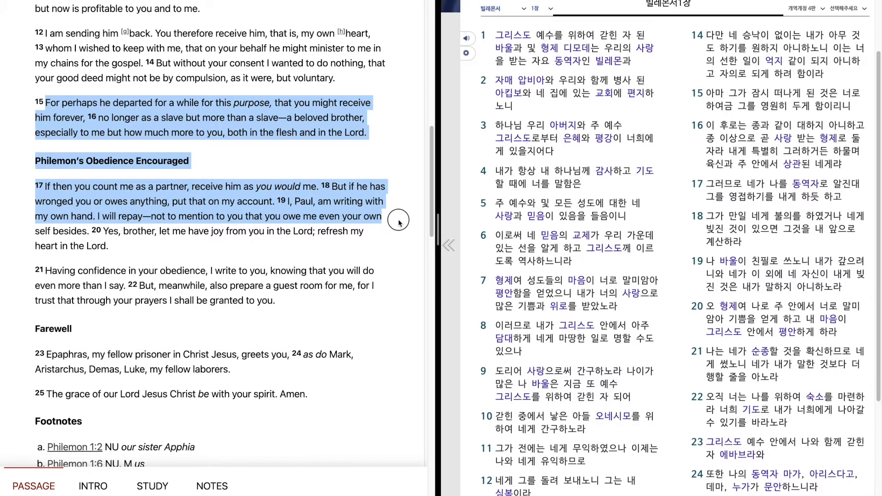
pyautogui.moveTo(400, 217); pyautogui.dragTo(399, 235)
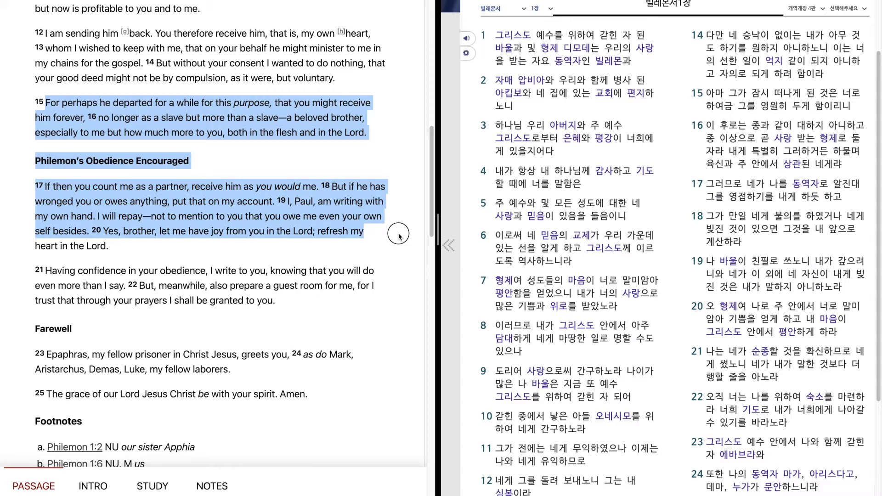
pyautogui.moveTo(399, 236); pyautogui.dragTo(398, 276)
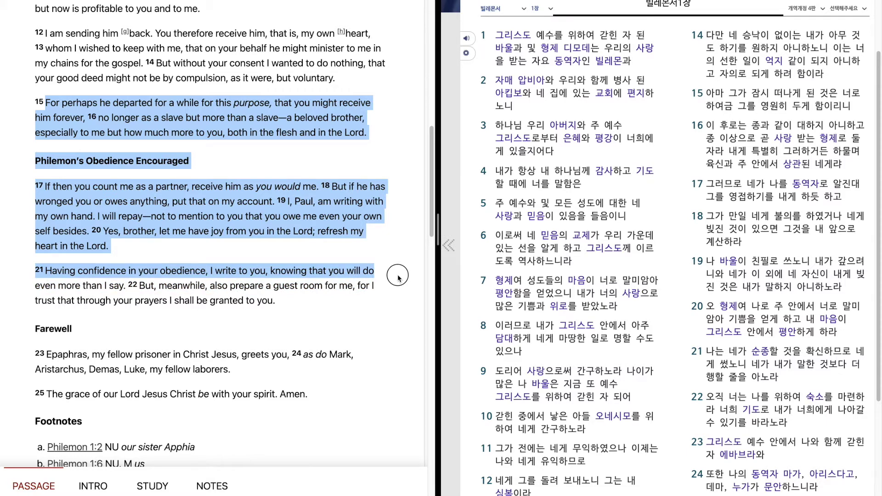
# Extend the highlight through verses 21–25 including the Farewell heading, then clear it
pyautogui.moveTo(399, 277); pyautogui.dragTo(398, 285)
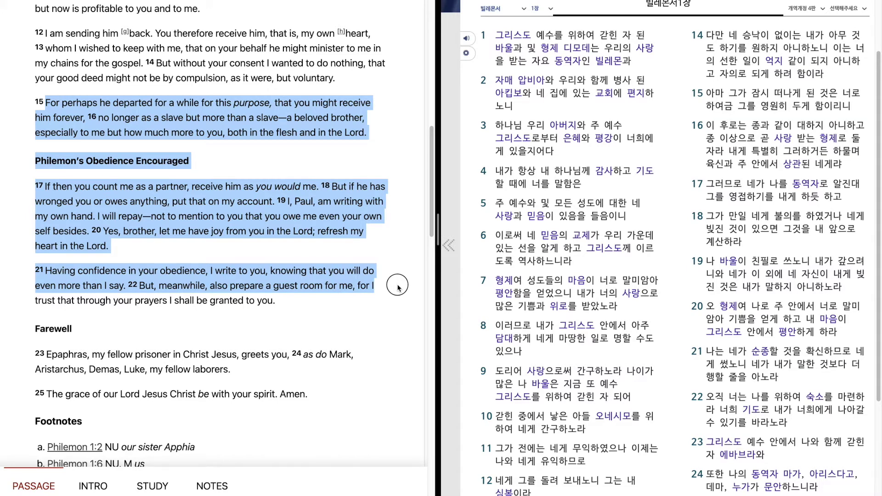
pyautogui.moveTo(398, 286); pyautogui.dragTo(398, 303)
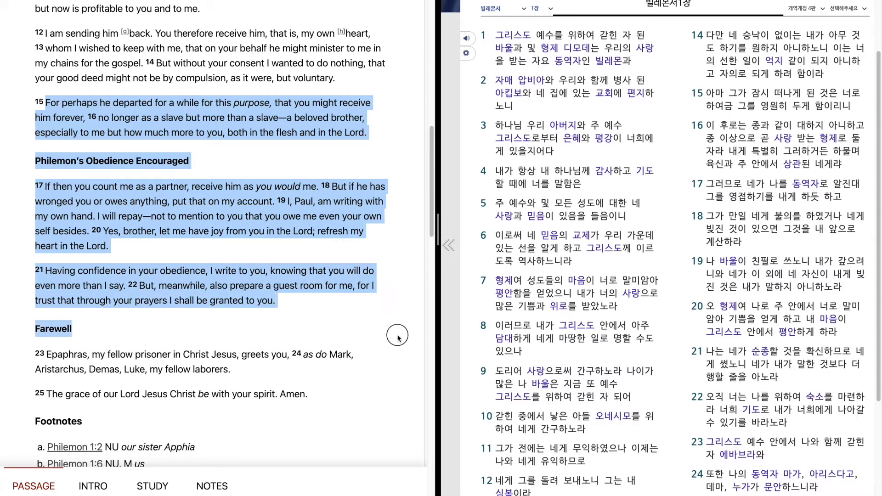
pyautogui.moveTo(397, 303); pyautogui.dragTo(397, 358)
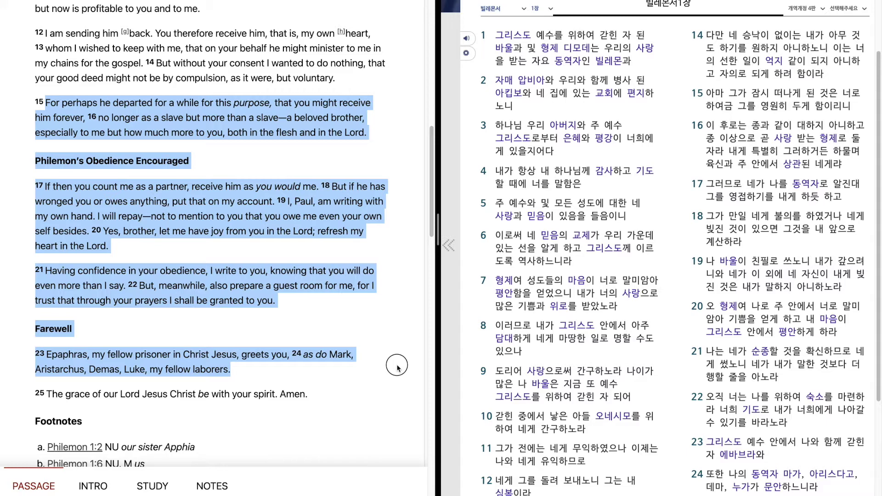
pyautogui.moveTo(398, 366); pyautogui.dragTo(396, 398)
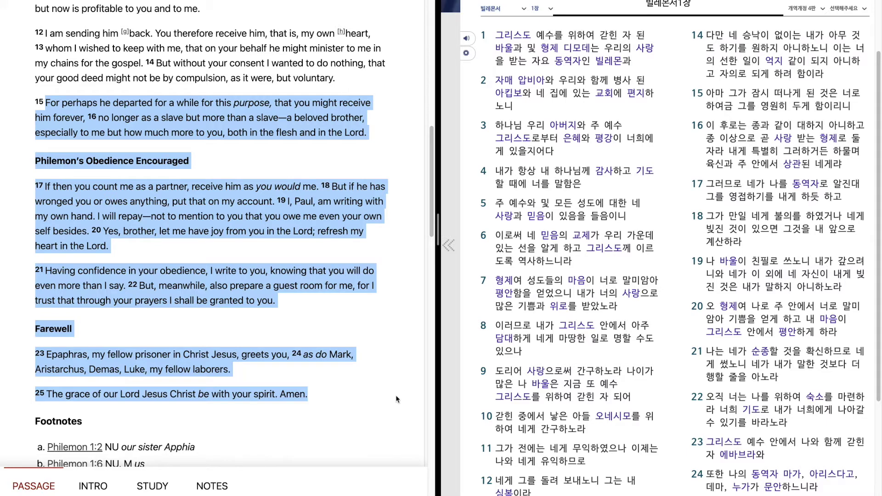
pyautogui.click(396, 395)
pyautogui.scroll(5, 396, 396)
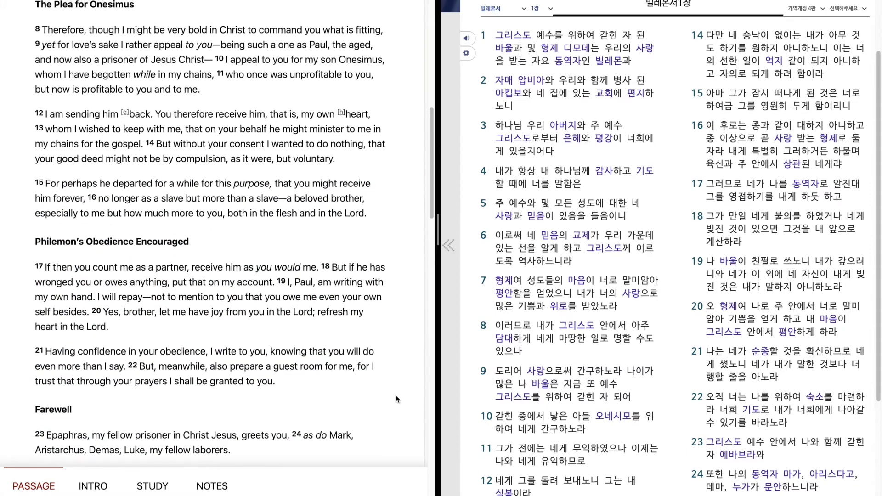
pyautogui.scroll(3, 396, 395)
pyautogui.scroll(5, 395, 395)
pyautogui.scroll(3, 396, 395)
pyautogui.scroll(2, 396, 395)
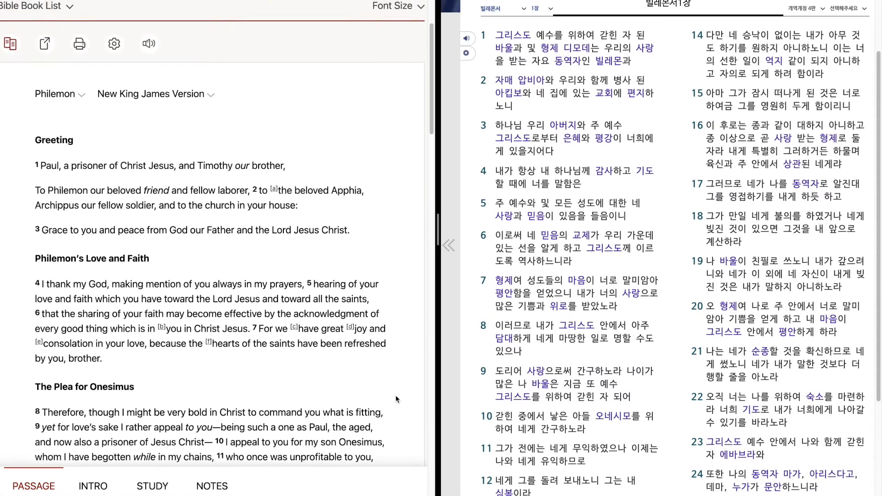
pyautogui.scroll(-2, 396, 395)
pyautogui.scroll(-2, 395, 395)
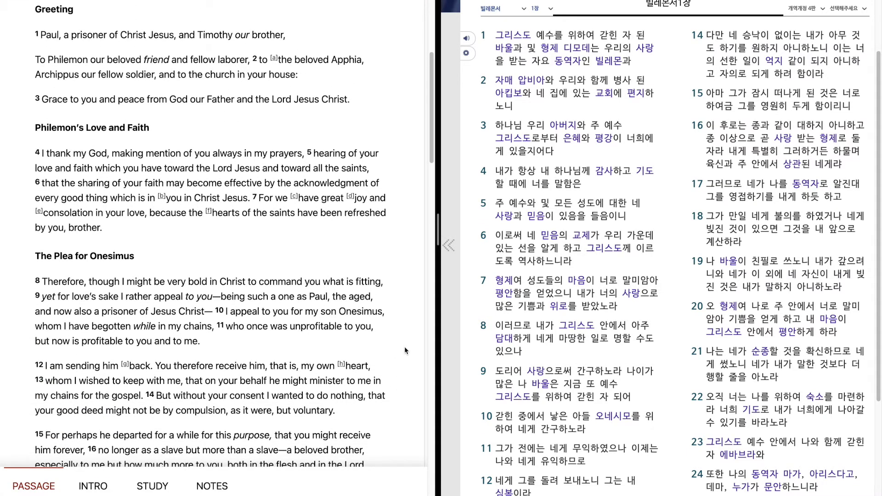
# Mark verse 1 in the Korean panel to begin the Korean reading
pyautogui.click(486, 49)
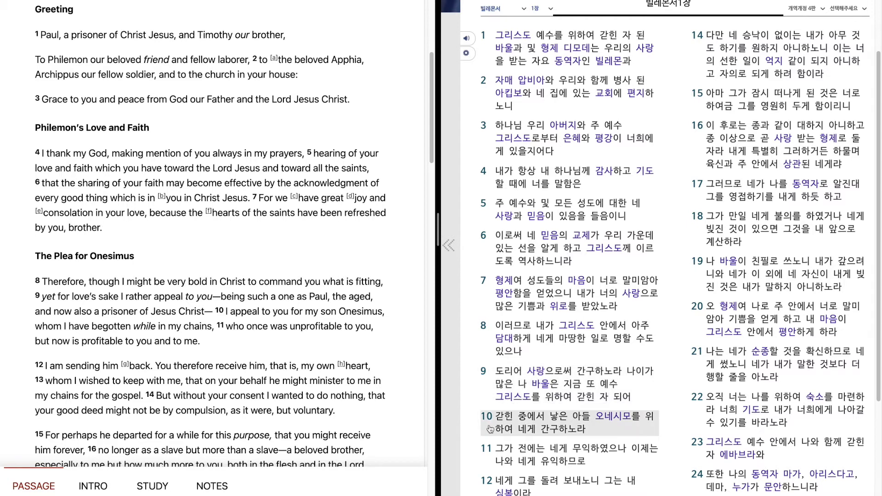
pyautogui.scroll(-3, 490, 429)
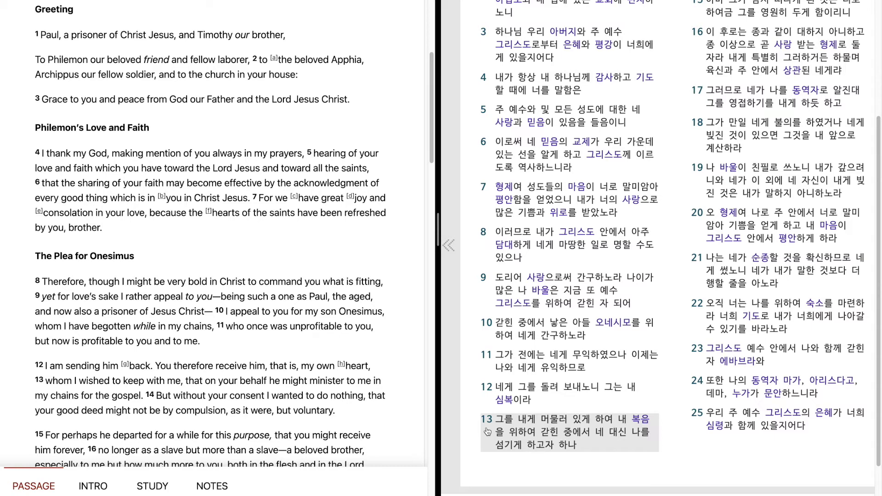
pyautogui.scroll(5, 486, 431)
pyautogui.scroll(5, 486, 430)
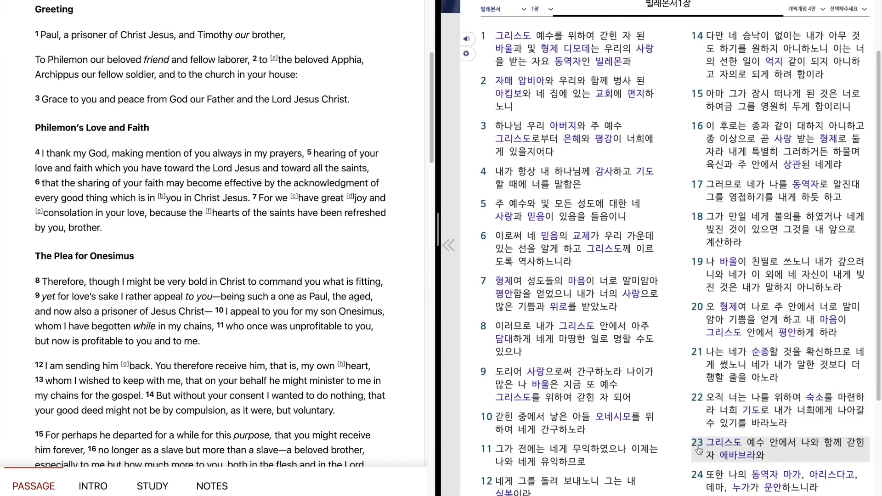
pyautogui.scroll(-3, 698, 450)
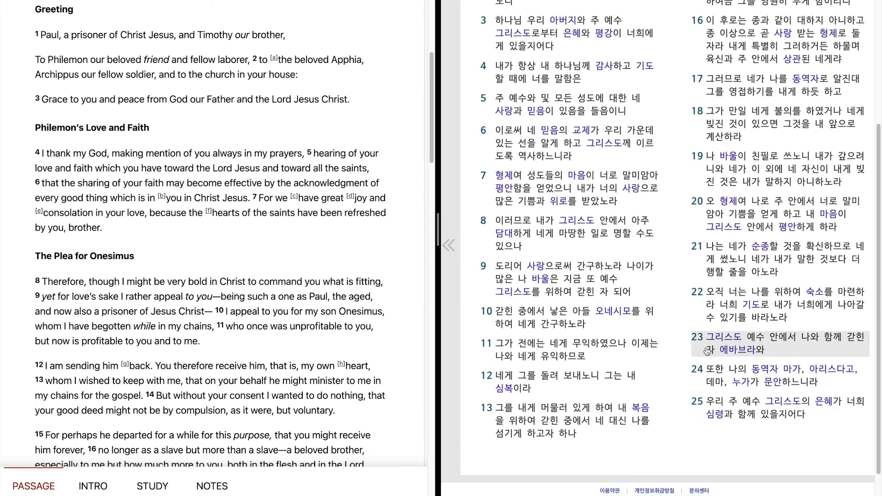